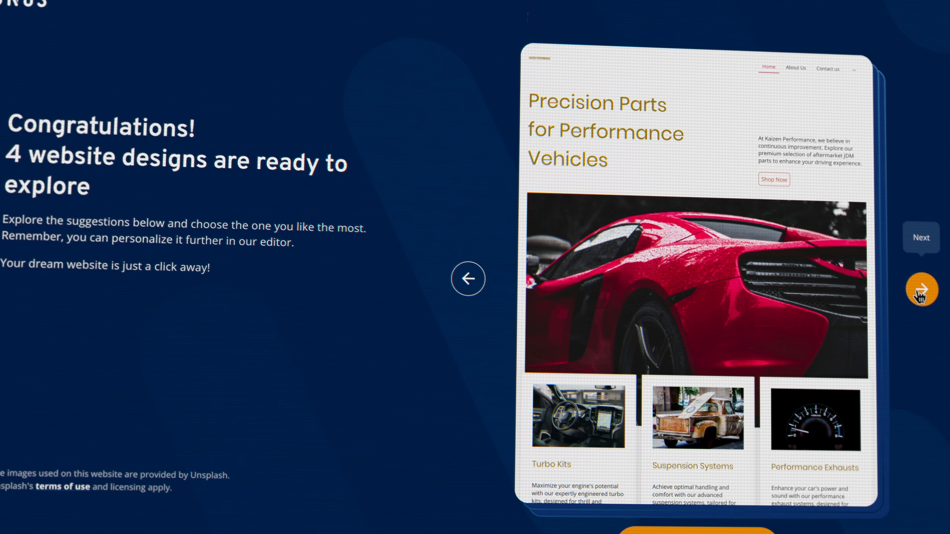
# View the next suggested website design after the Precision Parts for Performance Vehicles layout.
pyautogui.click(920, 296)
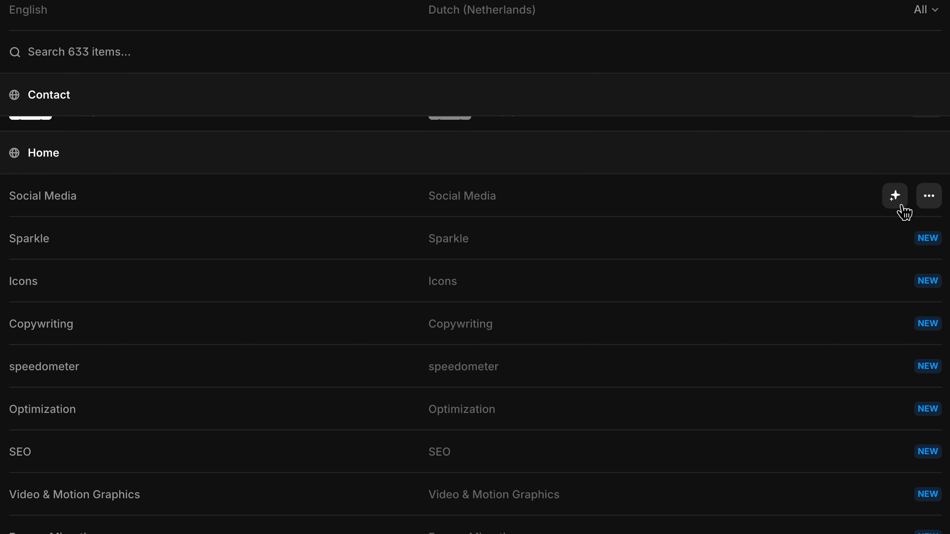
# Translate the Home page items from Social Media through Video & Motion Graphics into Dutch (Netherlands) with AI.
pyautogui.click(901, 205)
pyautogui.click(896, 241)
pyautogui.click(893, 291)
pyautogui.click(893, 328)
pyautogui.click(893, 372)
pyautogui.click(894, 414)
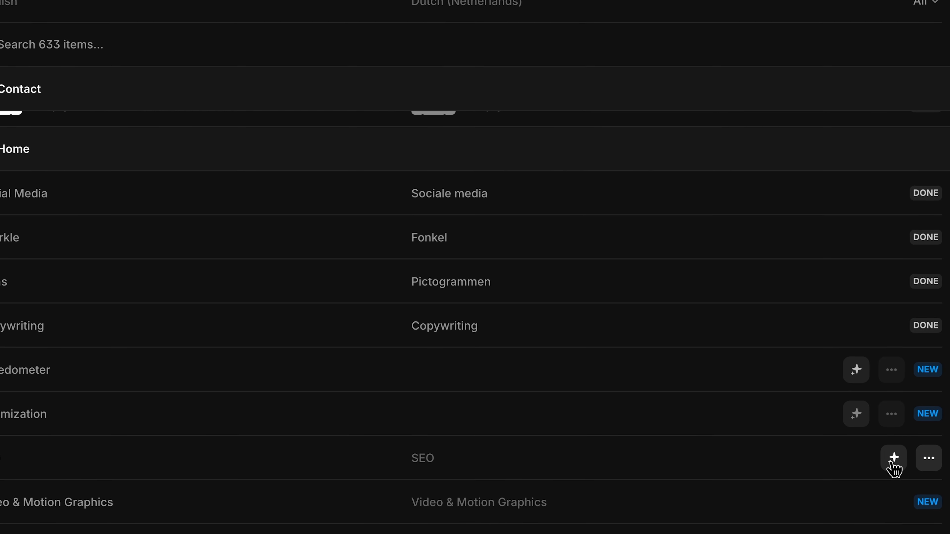
pyautogui.click(893, 458)
pyautogui.click(893, 502)
pyautogui.scroll(-3, 816, 381)
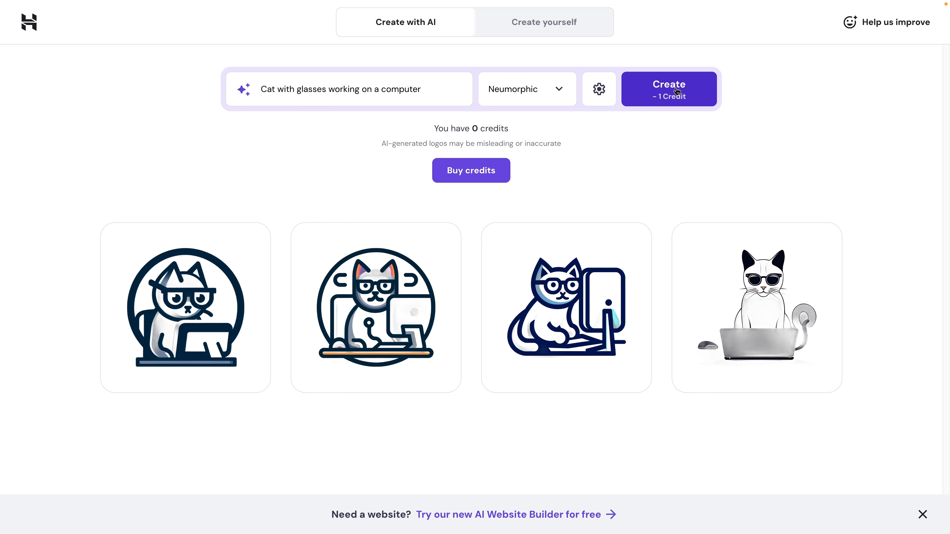
pyautogui.moveTo(193, 321)
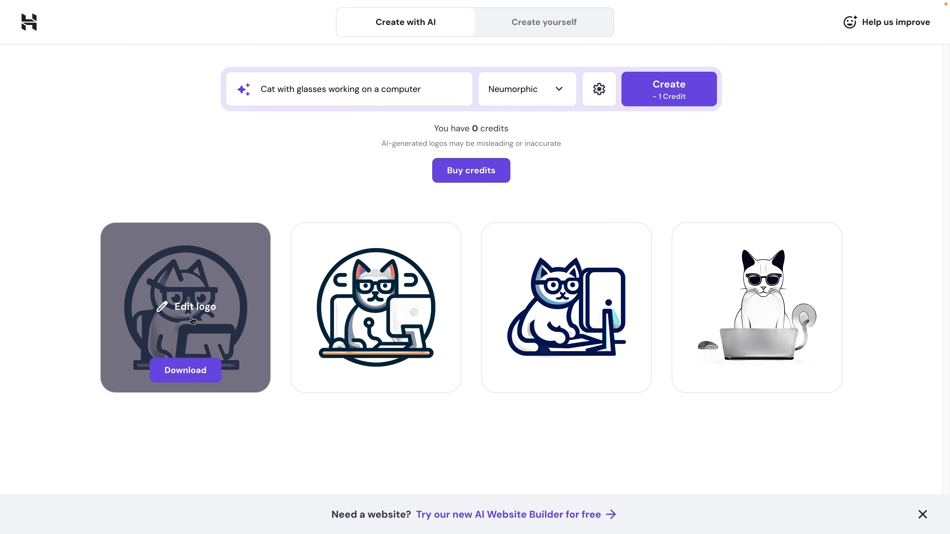
pyautogui.moveTo(409, 318)
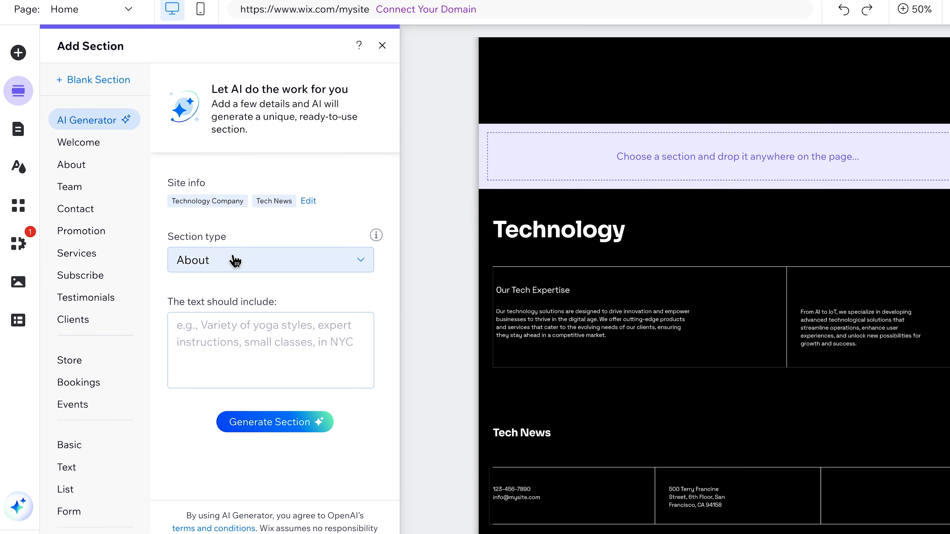
# View the section types available in the AI section generator.
pyautogui.click(234, 261)
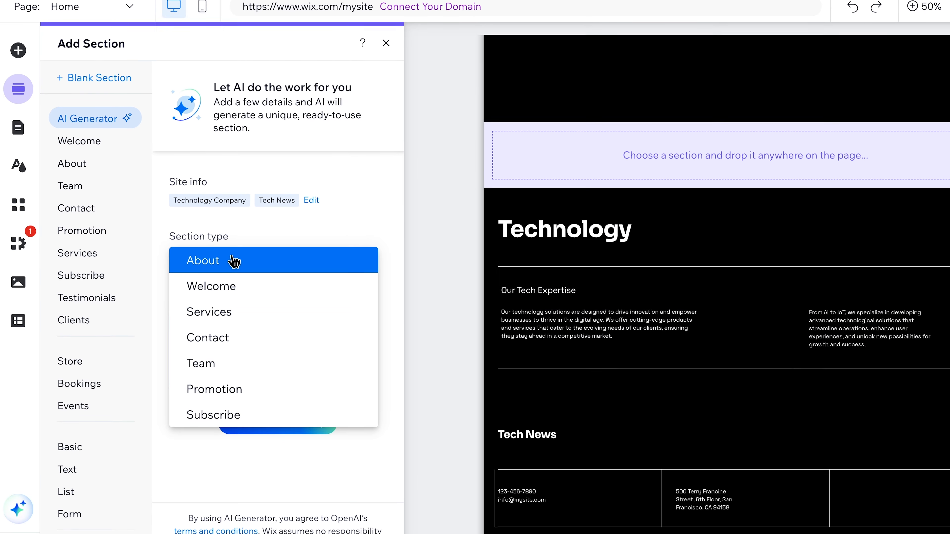
pyautogui.click(333, 211)
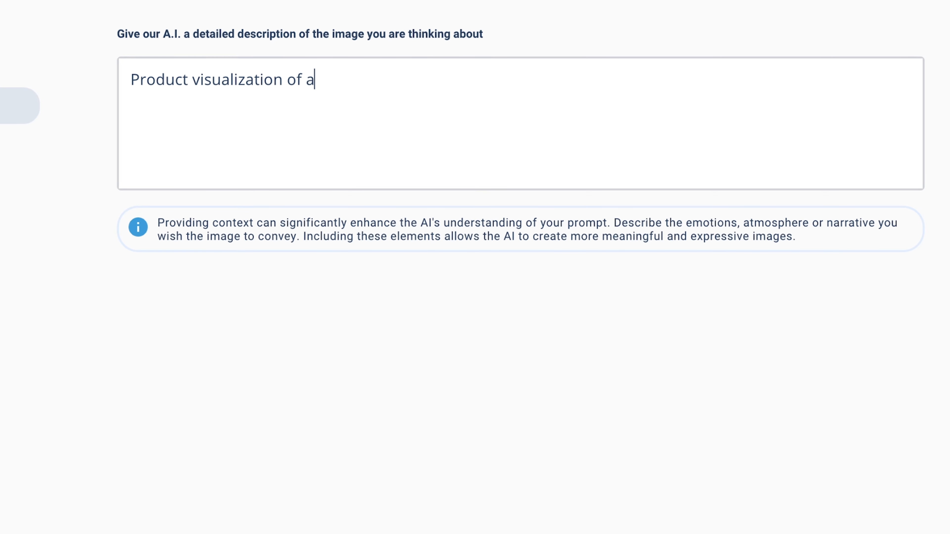
# Describe the AI image as a product visualization of a racing exhaust system.
pyautogui.write('racing exhaust syste')
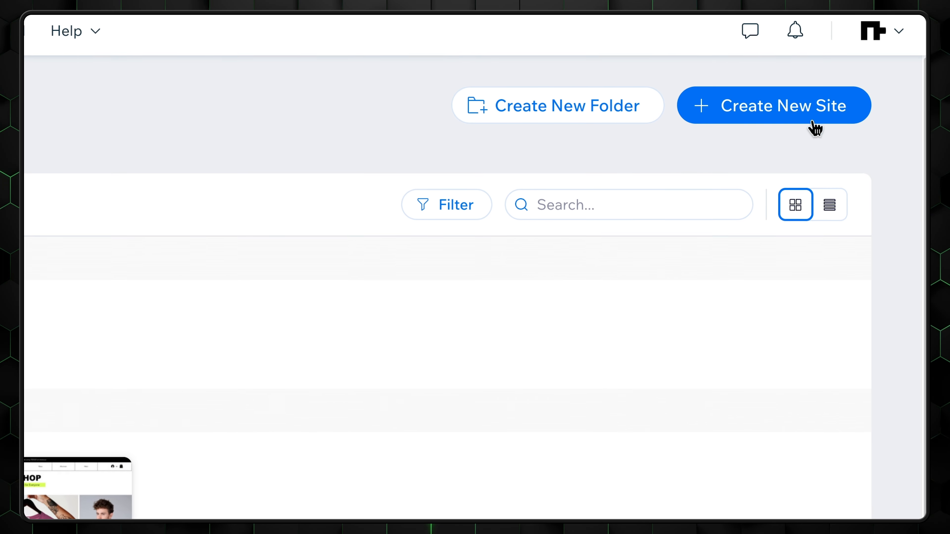
# Create a new site through the AI chat and describe it as an aftermarket car site.
pyautogui.click(822, 113)
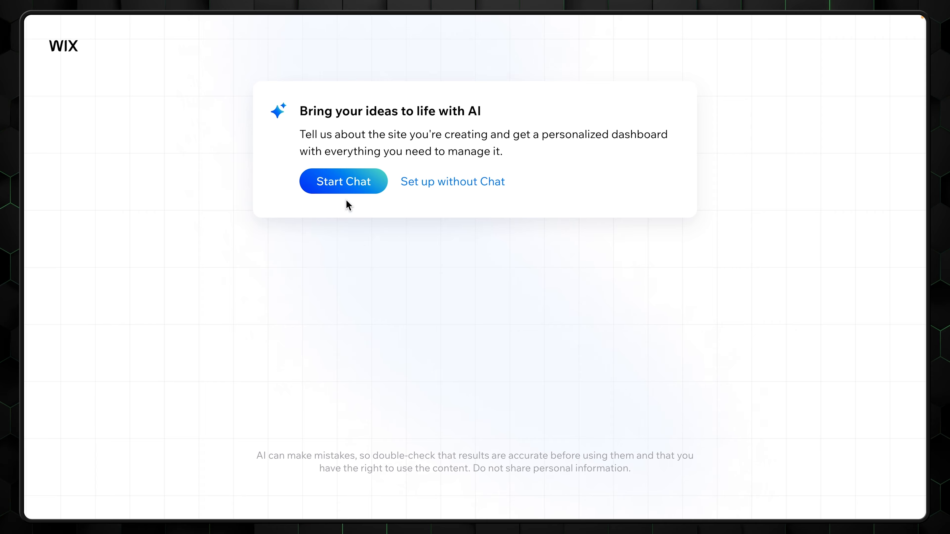
pyautogui.click(347, 189)
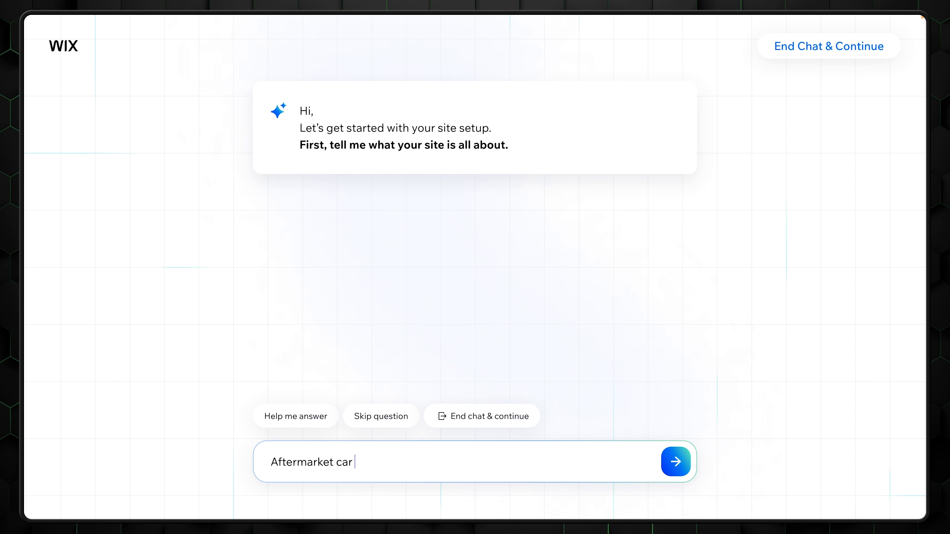
pyautogui.write('s')
pyautogui.press('Return')
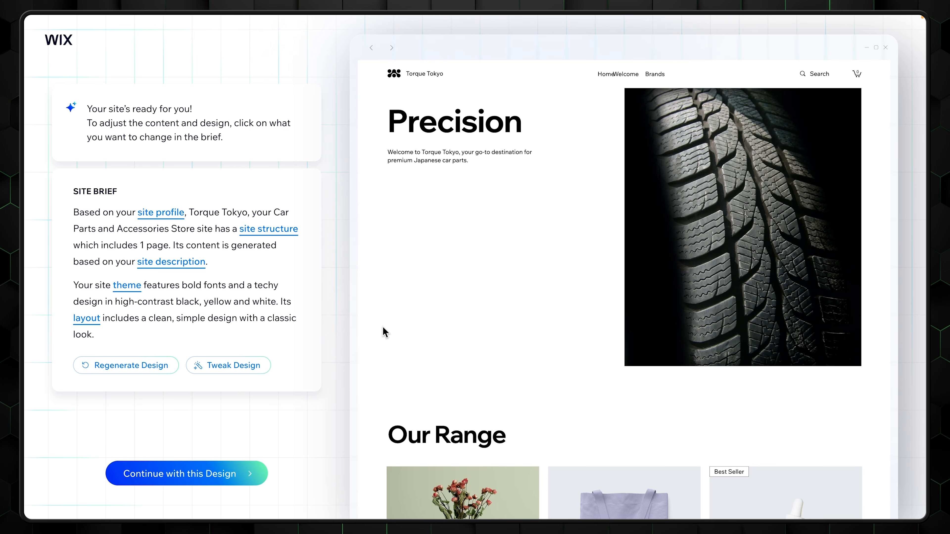
# Review the product range and services sections of the Torque Tokyo design with the Precision heading.
pyautogui.scroll(-9, 385, 332)
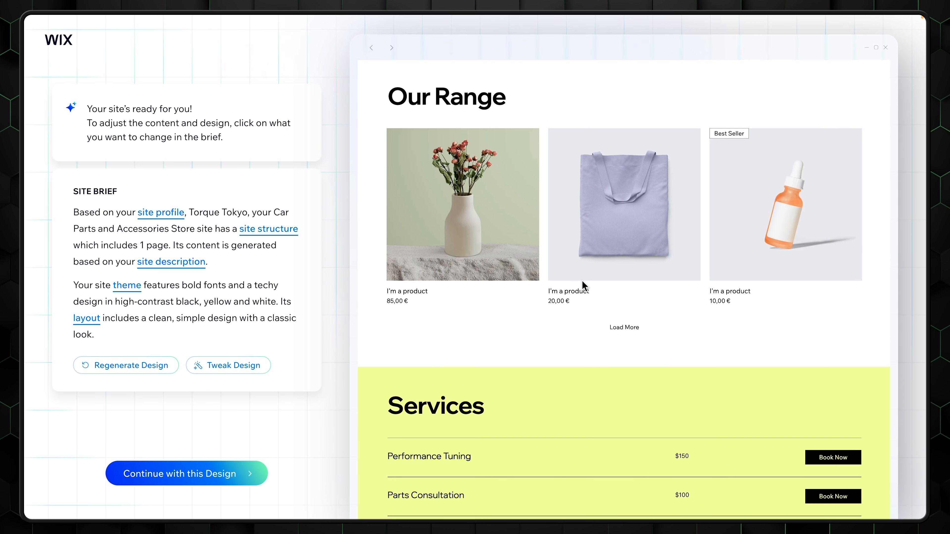
pyautogui.scroll(-6, 483, 262)
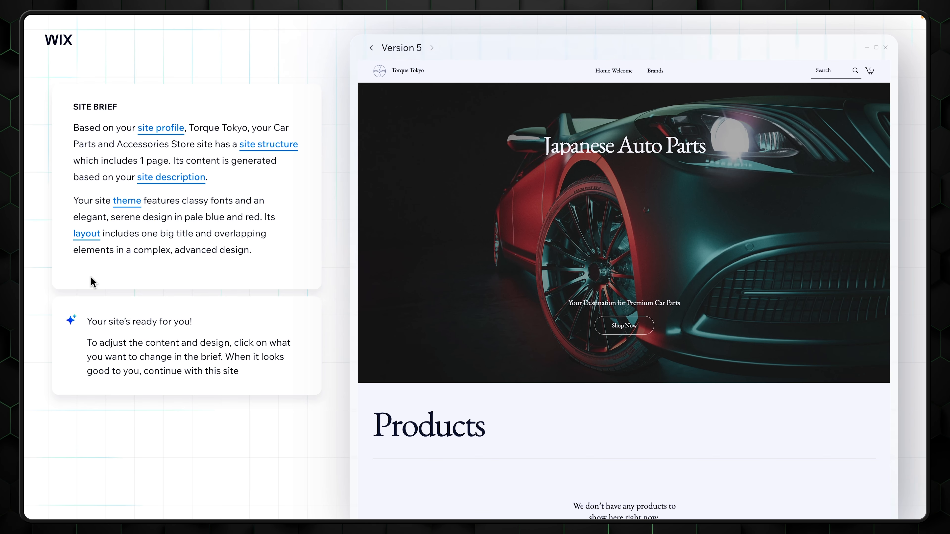
# Review the products, services and featured brands sections of design Version 5.
pyautogui.scroll(-12, 583, 207)
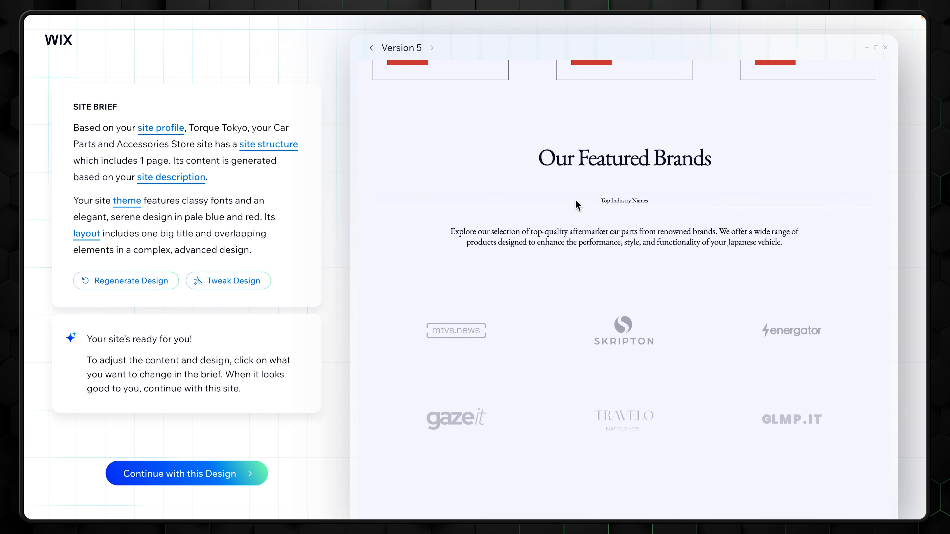
pyautogui.scroll(-4, 577, 205)
pyautogui.scroll(10, 578, 205)
pyautogui.scroll(5, 578, 206)
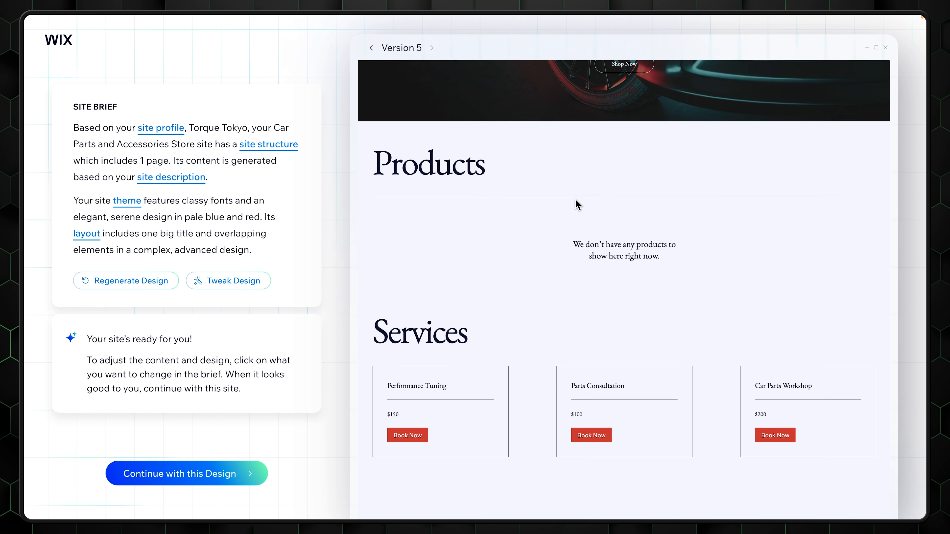
# Go back to design Version 2 and review its products and services sections.
pyautogui.click(372, 48)
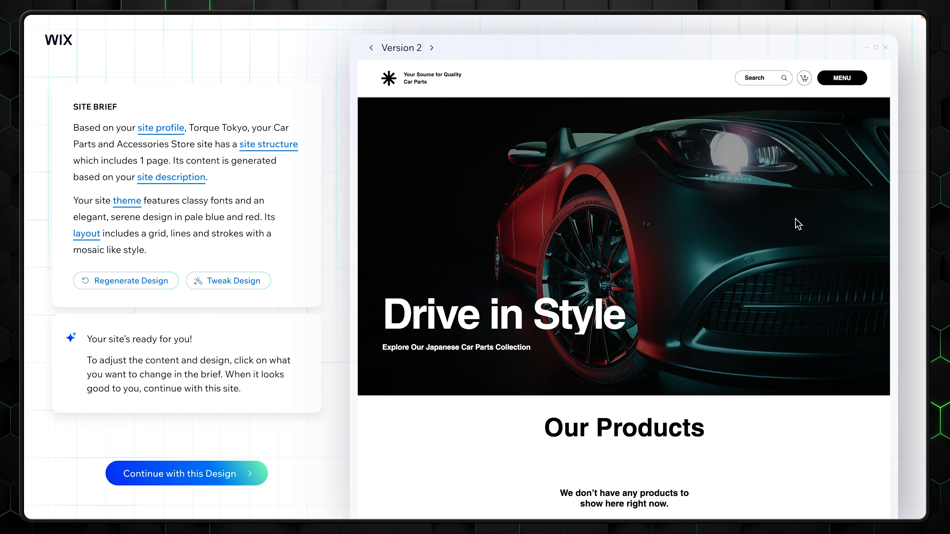
pyautogui.scroll(-8, 624, 290)
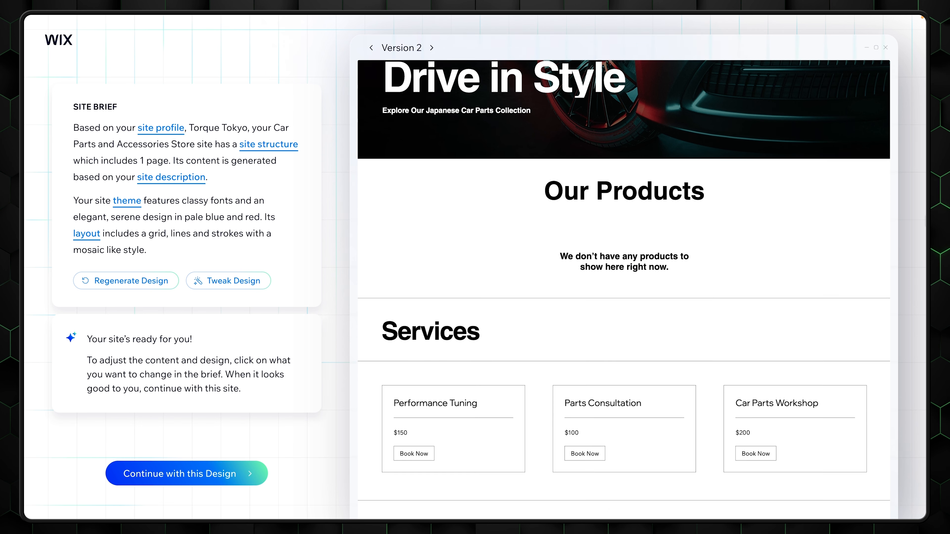
pyautogui.scroll(-8, 624, 290)
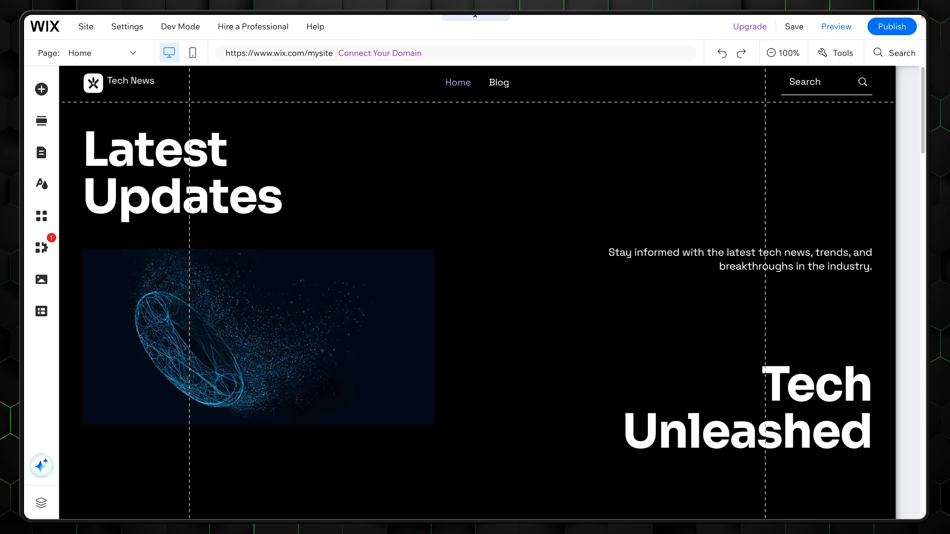
# Browse the elements and ready-made sections that can be added to the Tech News home page.
pyautogui.click(41, 88)
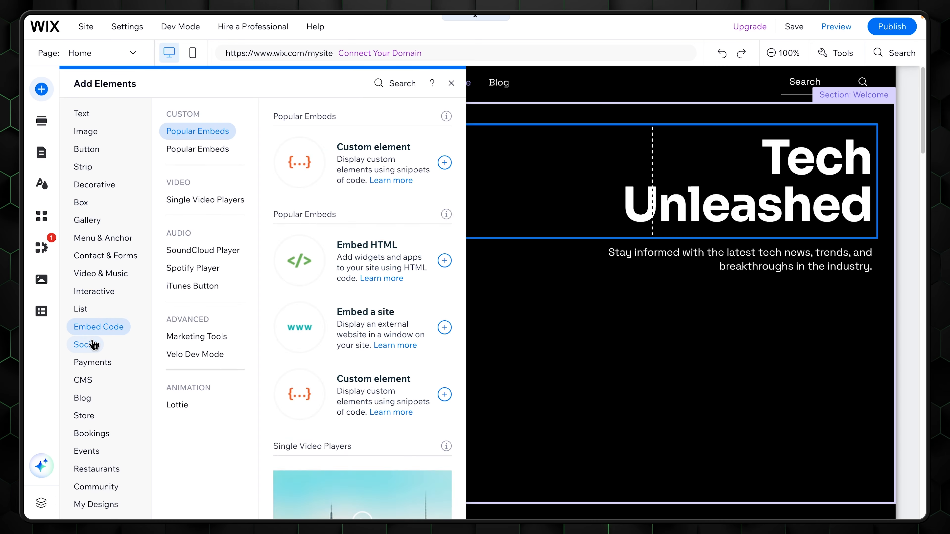
pyautogui.click(45, 122)
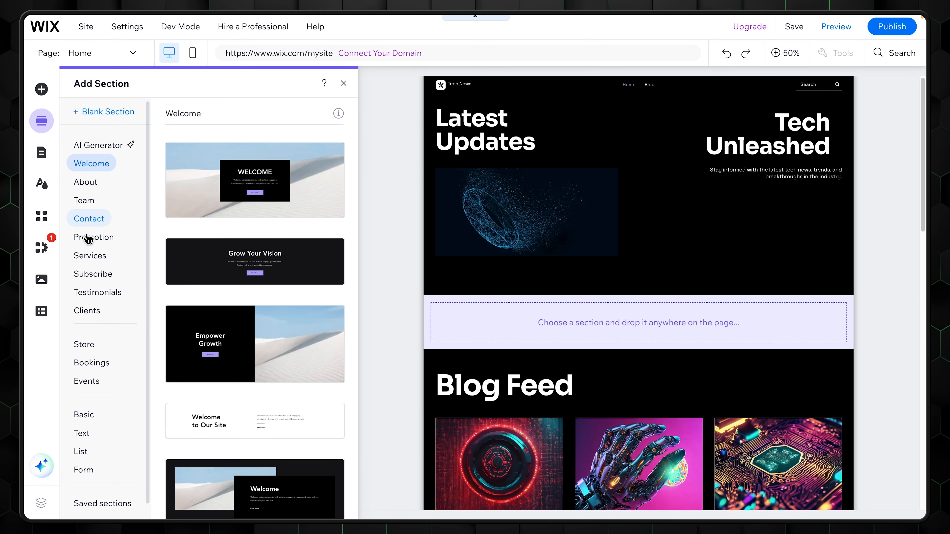
pyautogui.scroll(-1, 89, 274)
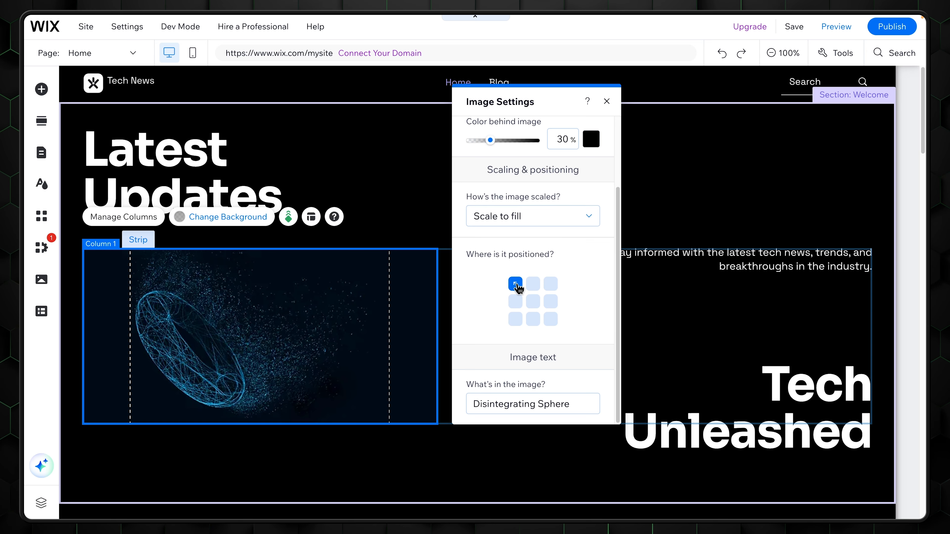
# Anchor the column's background image at its top-left corner and move the Tech Unleashed heading up above the intro paragraph.
pyautogui.click(516, 285)
pyautogui.moveTo(804, 382); pyautogui.dragTo(805, 159)
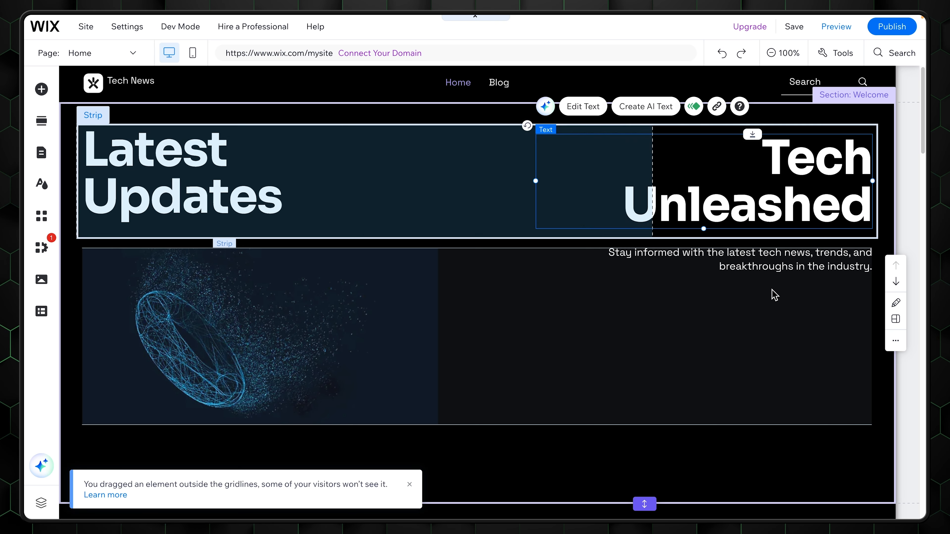
pyautogui.click(774, 292)
pyautogui.click(784, 261)
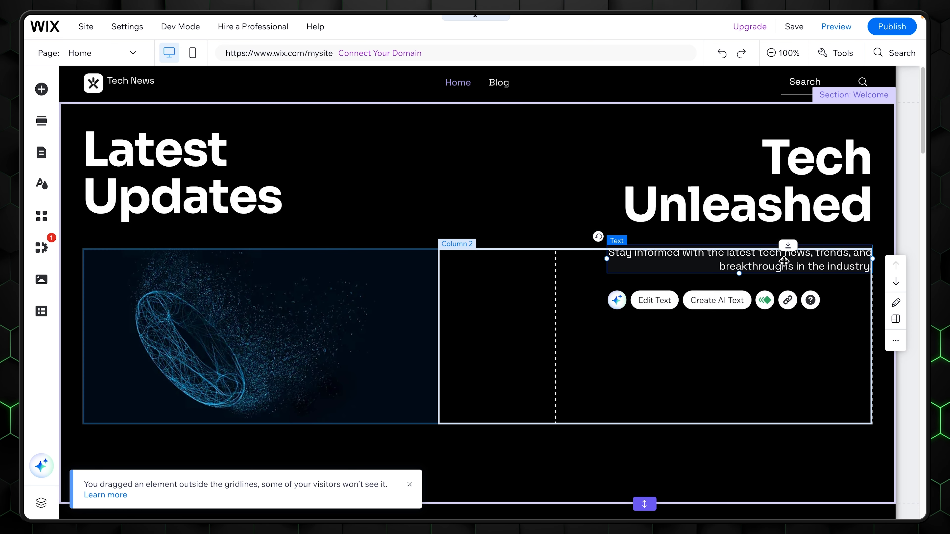
pyautogui.click(510, 192)
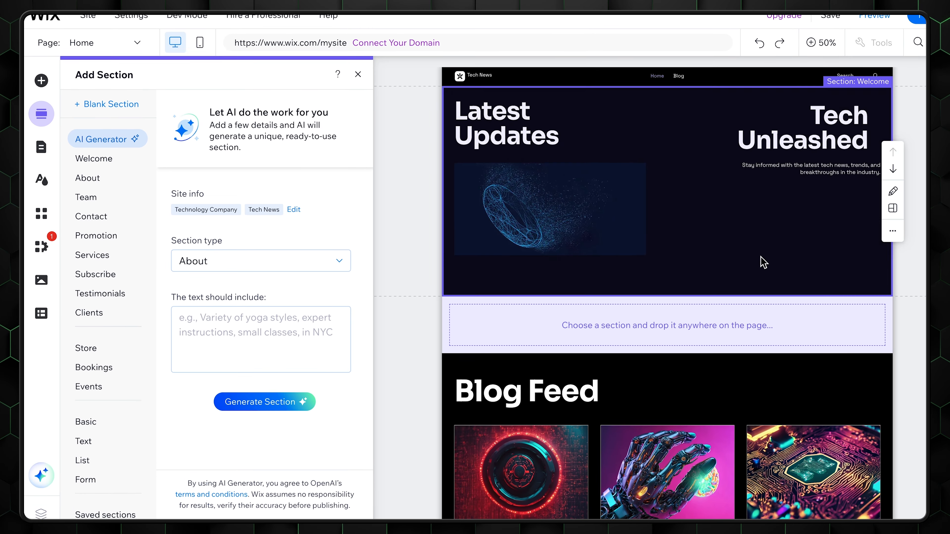
# Select About as the section type in the AI section generator.
pyautogui.scroll(-10, 860, 315)
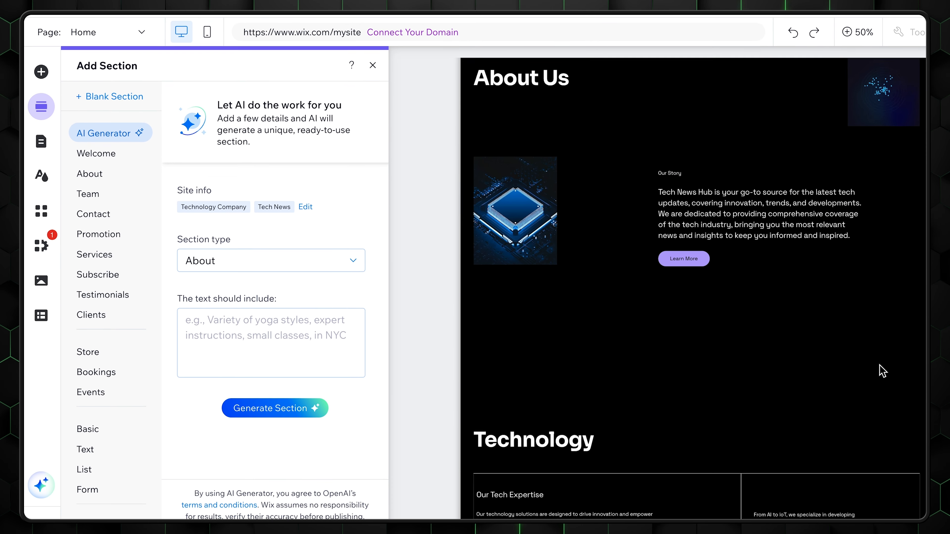
pyautogui.scroll(-5, 883, 370)
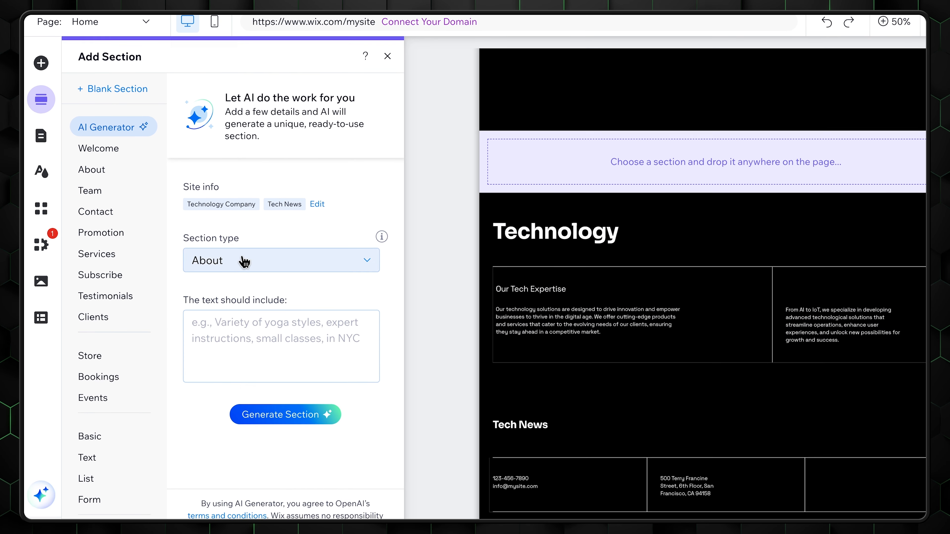
pyautogui.click(244, 262)
pyautogui.click(275, 258)
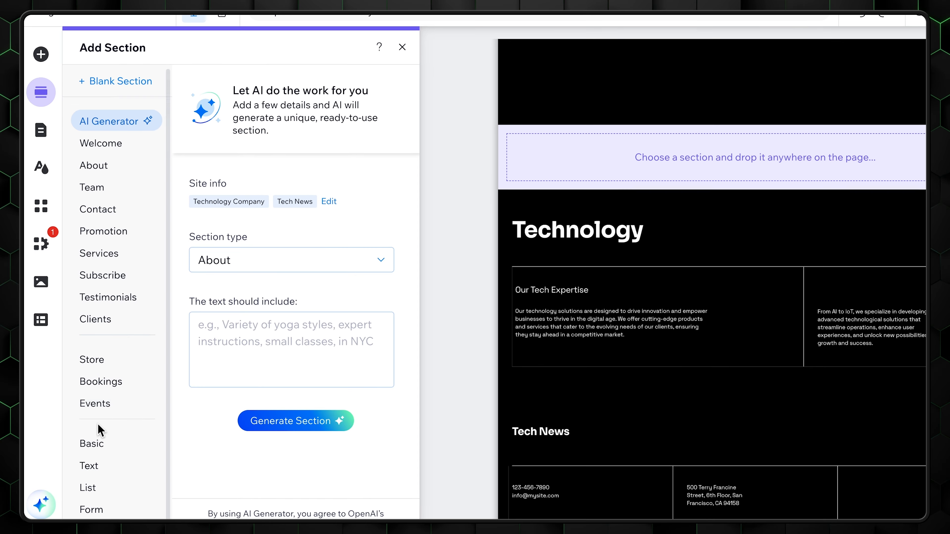
# Open the AI assistant and the heading font choices of the site's text theme.
pyautogui.click(39, 507)
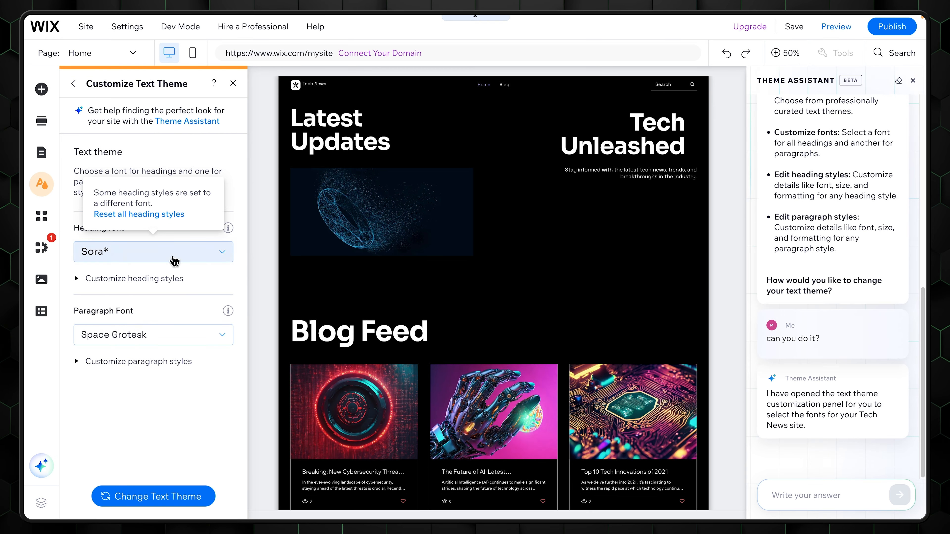
pyautogui.click(172, 254)
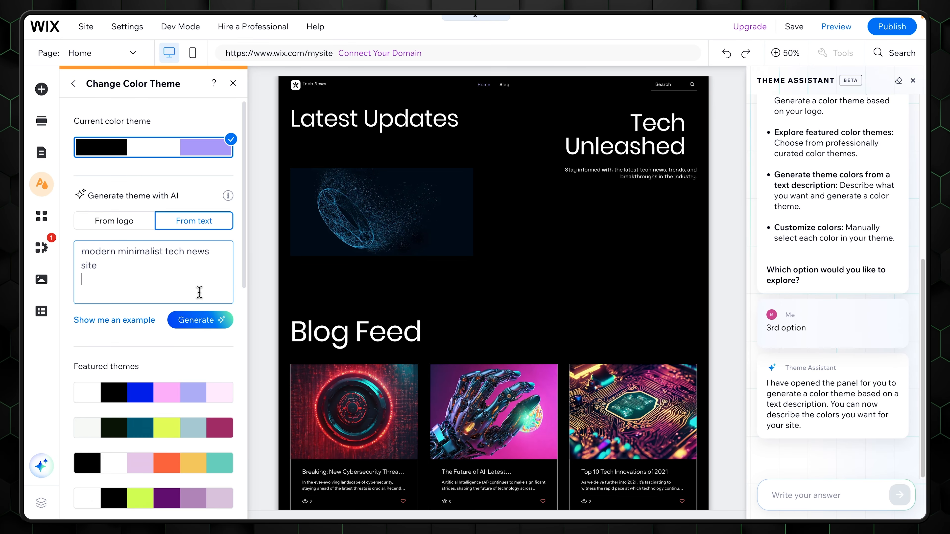
# Generate an AI color theme from the description "modern minimalist tech news site".
pyautogui.click(201, 320)
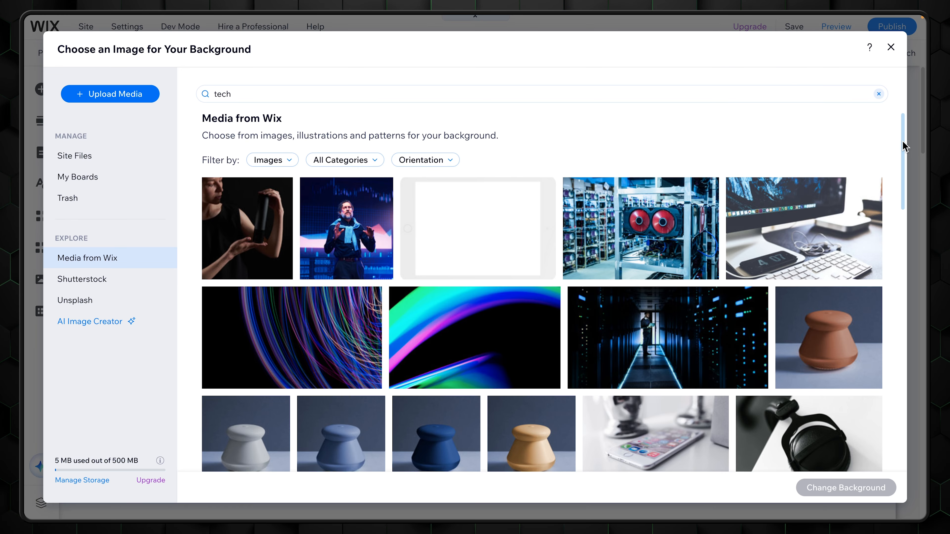
# Browse the Media from Wix images for "tech" as possible page backgrounds.
pyautogui.moveTo(903, 149); pyautogui.dragTo(912, 430)
pyautogui.scroll(-7, 313, 314)
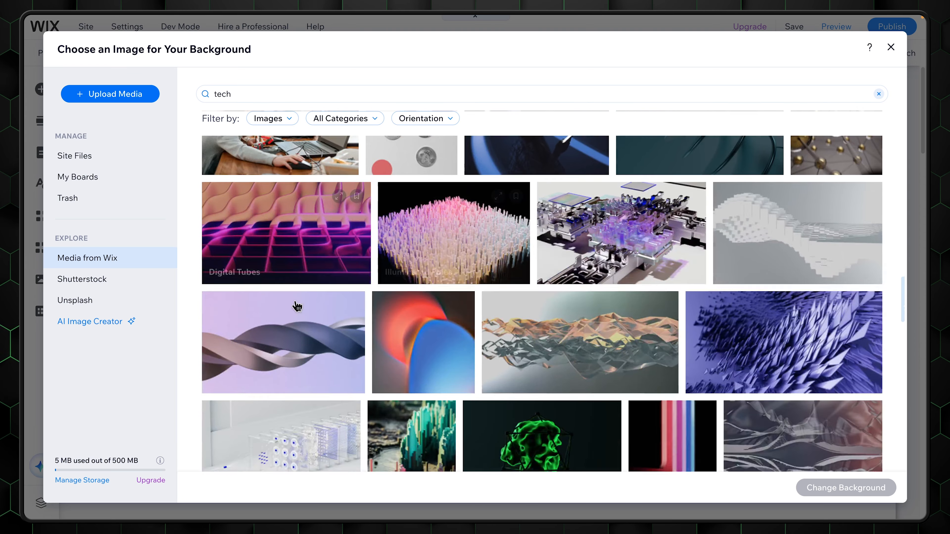
pyautogui.scroll(-6, 401, 345)
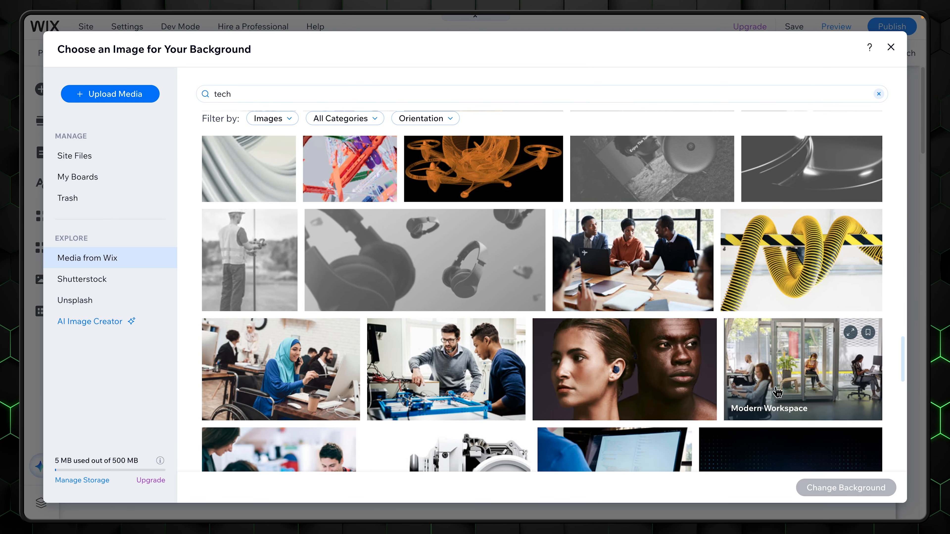
pyautogui.scroll(-6, 296, 379)
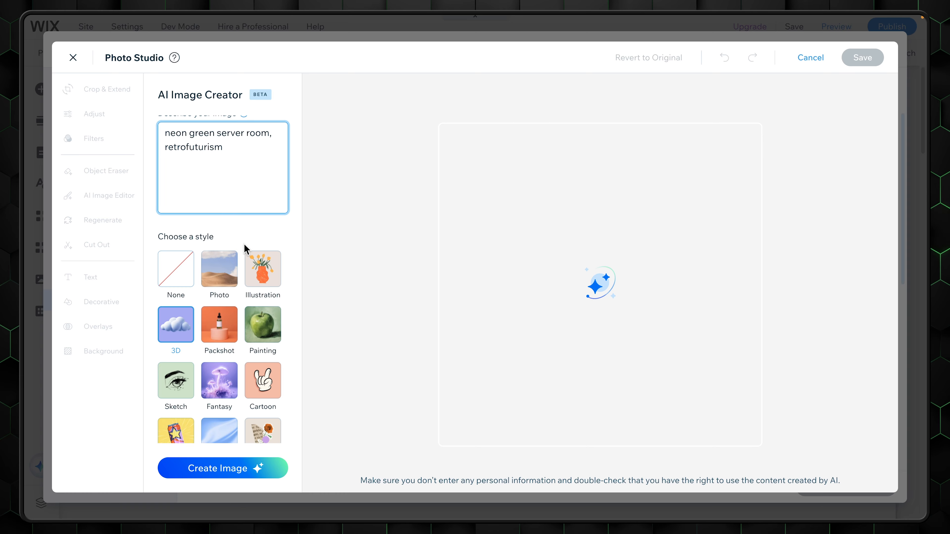
# Create an AI image of "neon green server room, retrofuturism" in the 3D style.
pyautogui.click(240, 471)
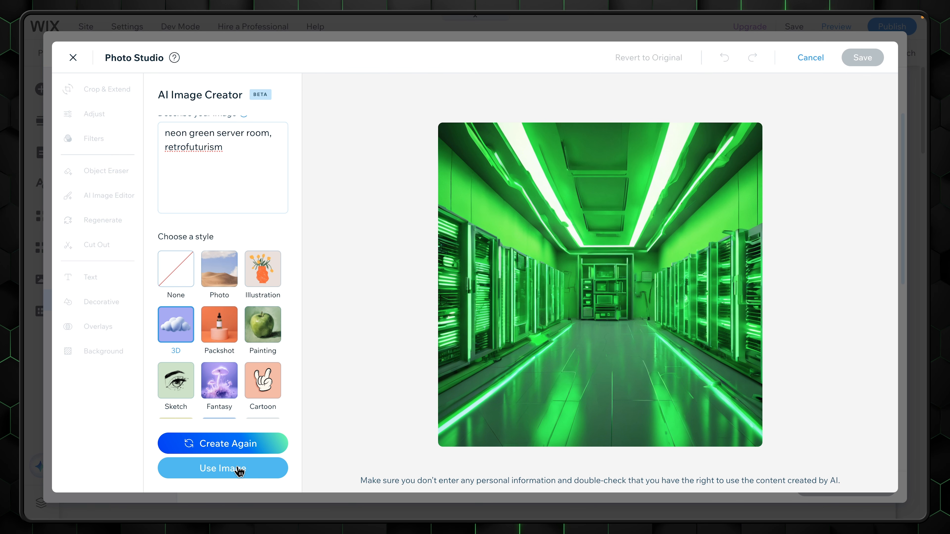
# Add the AI-generated Discover section to the home page above the Technology section and view it on the page.
pyautogui.scroll(-2, 239, 334)
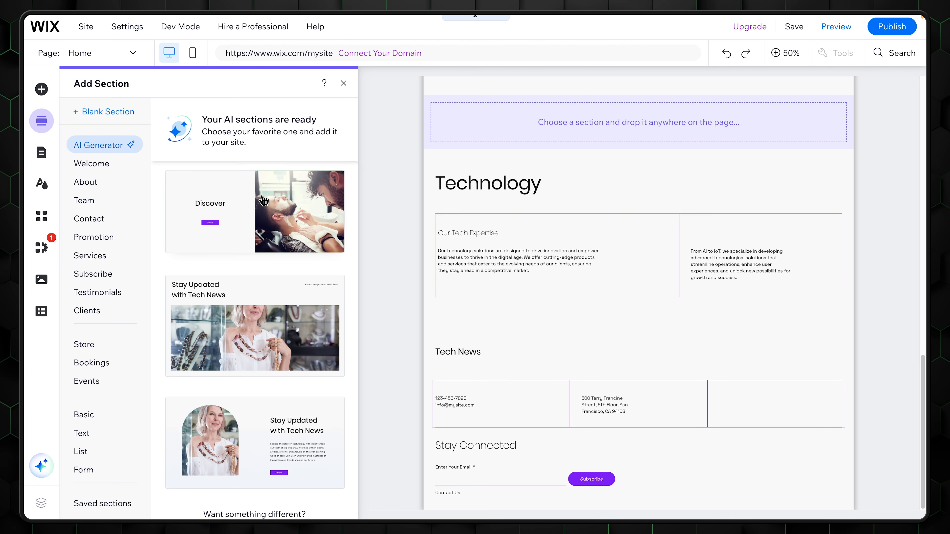
pyautogui.scroll(1, 249, 386)
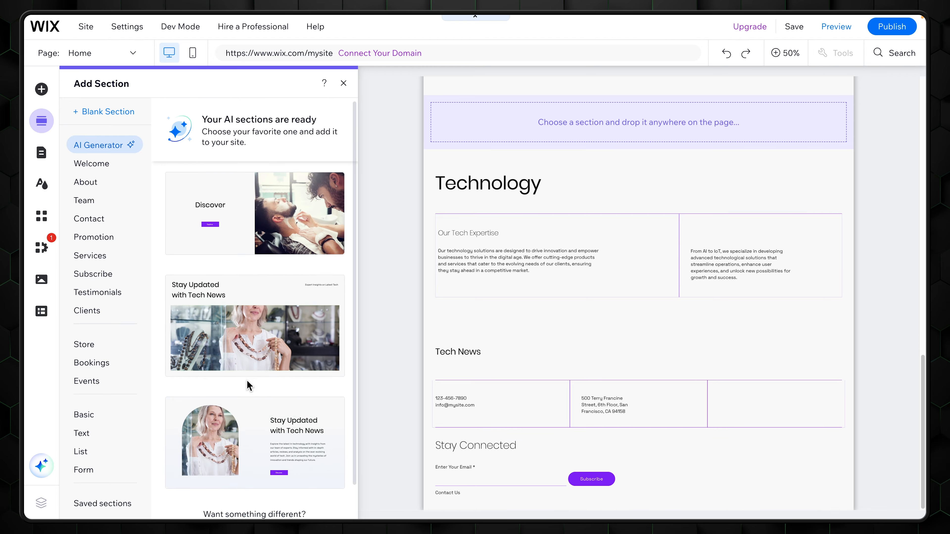
pyautogui.click(274, 213)
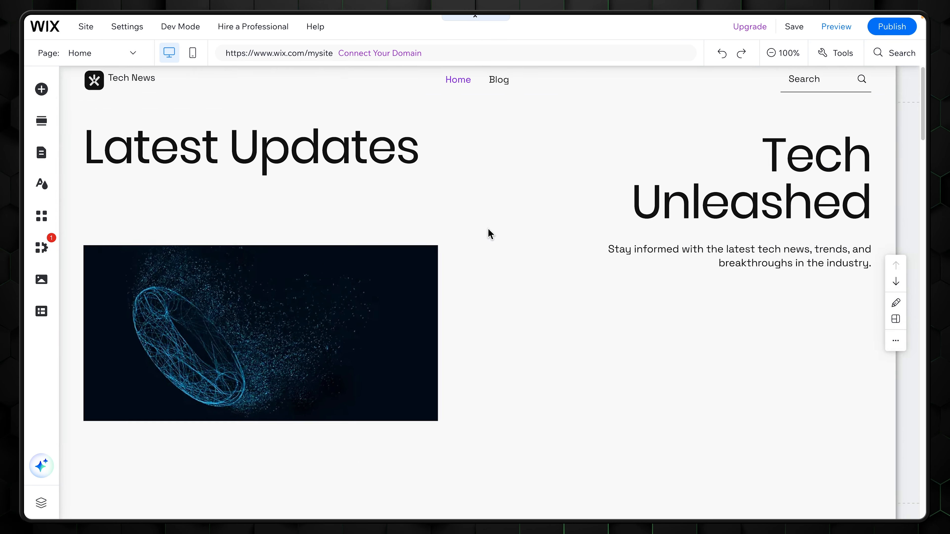
pyautogui.scroll(-15, 588, 243)
pyautogui.scroll(-5, 588, 243)
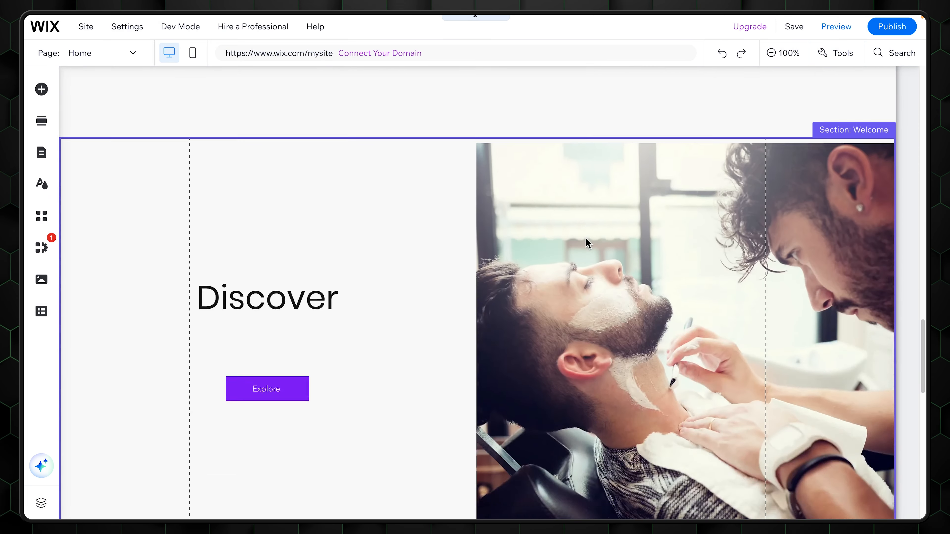